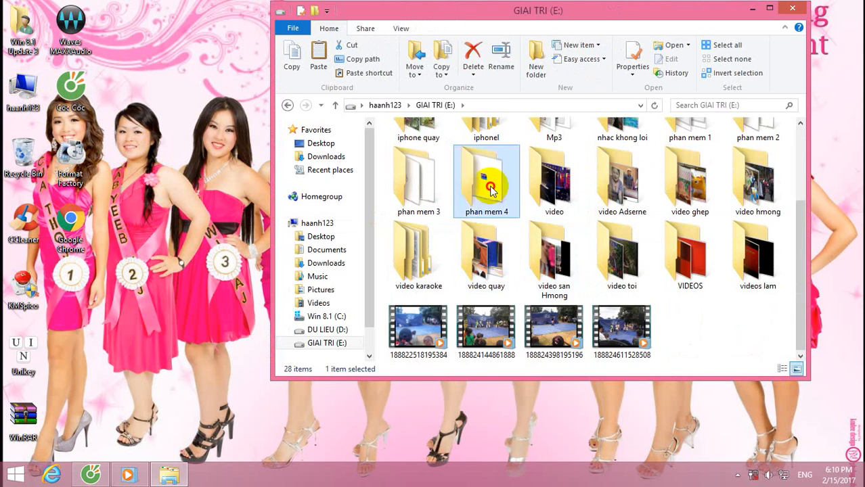
Step: Extract the Photodex ProShow Producer archive in the phan mem 4 folder to its suggested destination folder
double_click(489, 201)
click(427, 146)
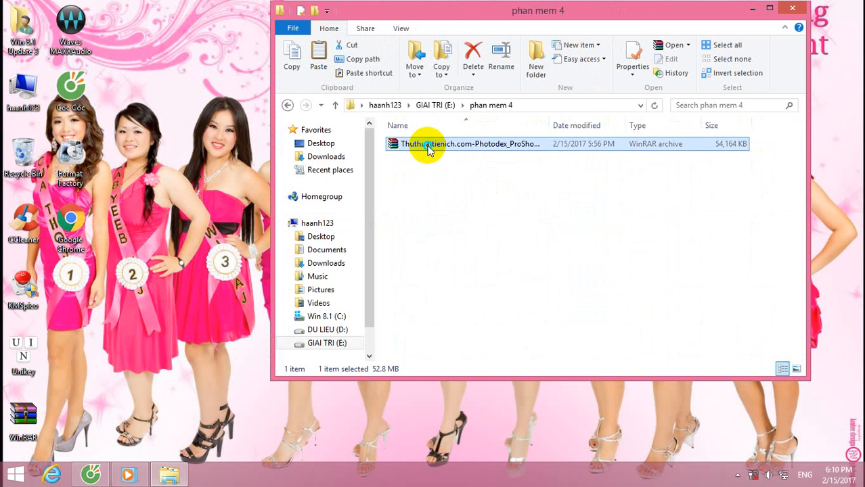
right_click(427, 146)
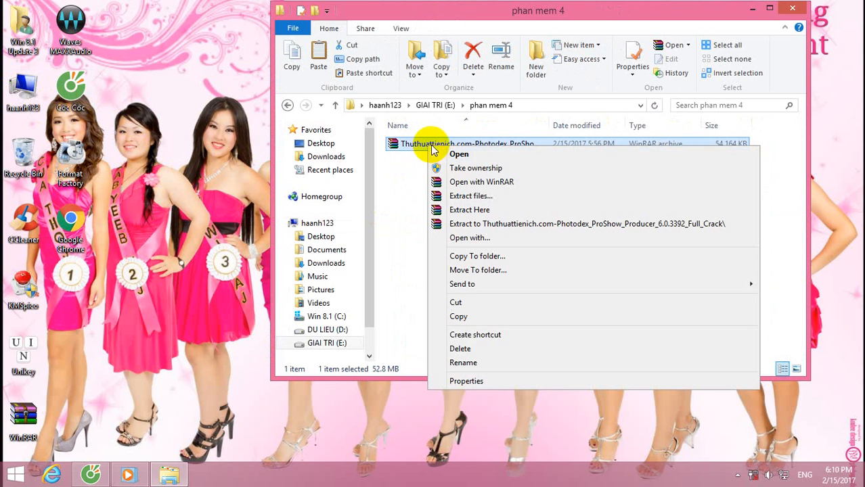
click(466, 197)
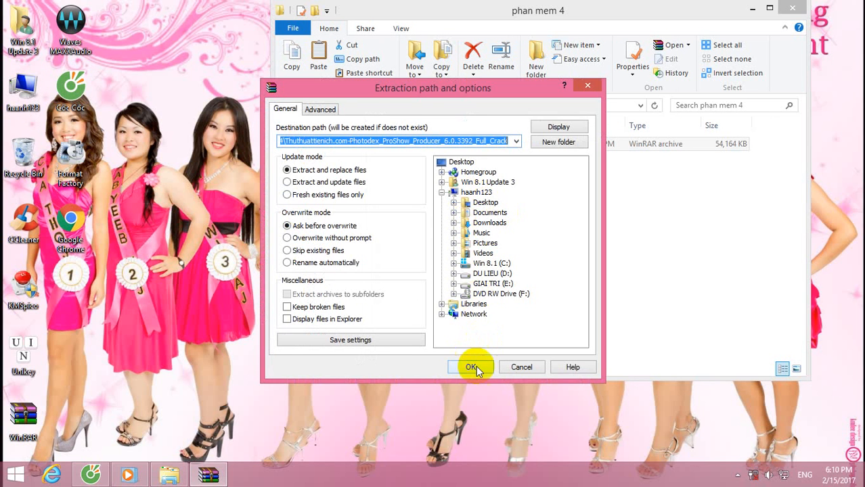
click(472, 367)
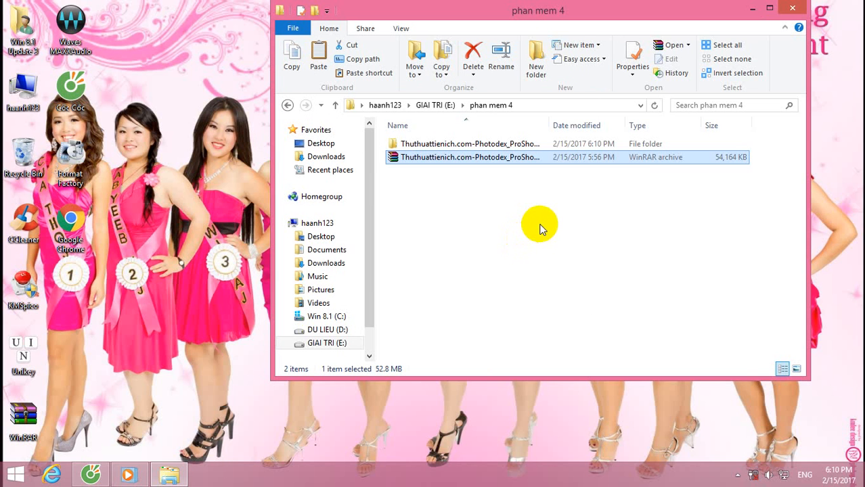
Step: Open the extracted ProShow Producer folder, run the pspro_60_3392 installer and allow it to make changes to the computer
double_click(459, 144)
double_click(462, 145)
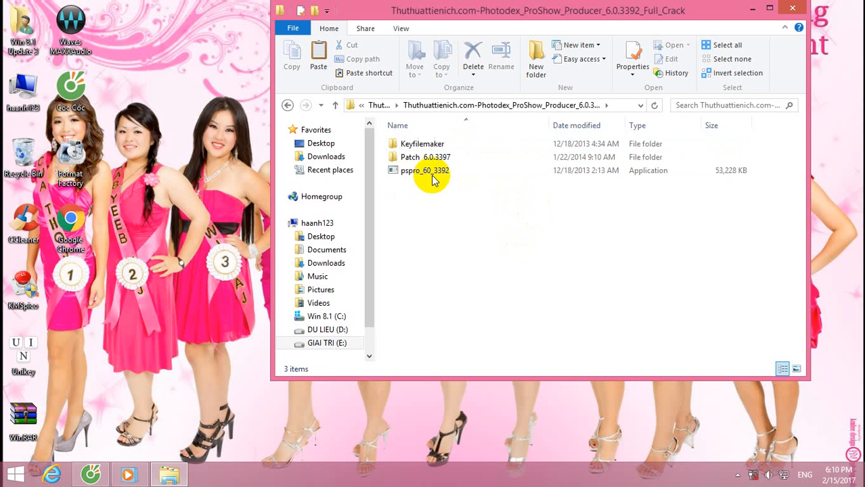
click(431, 173)
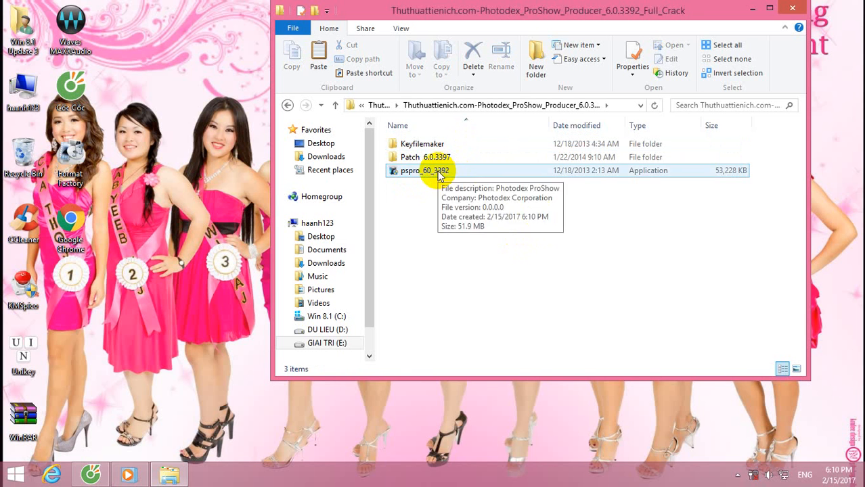
double_click(441, 173)
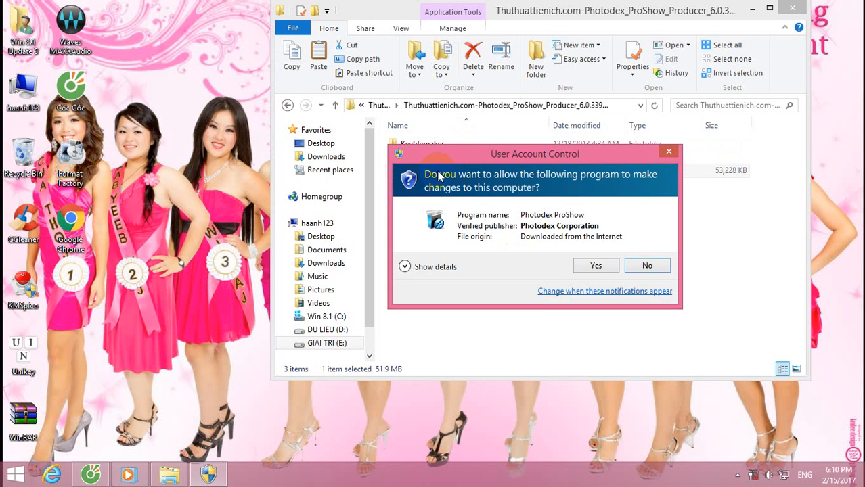
click(596, 265)
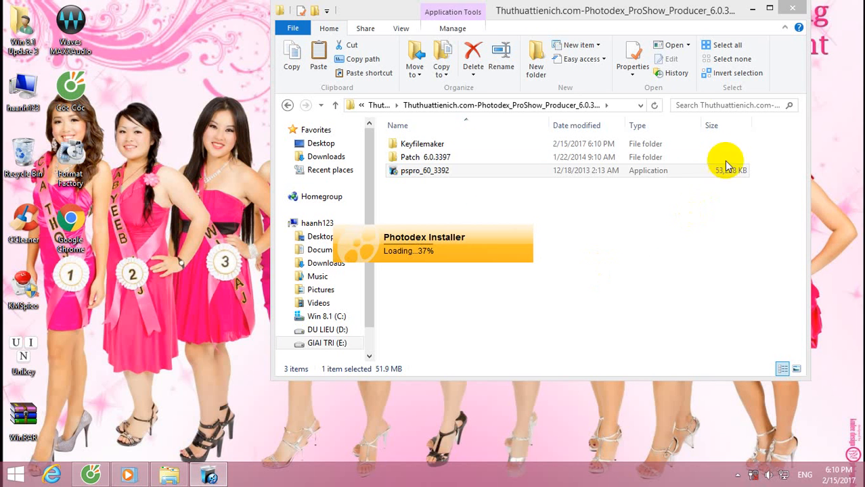
drag(498, 35, 476, 43)
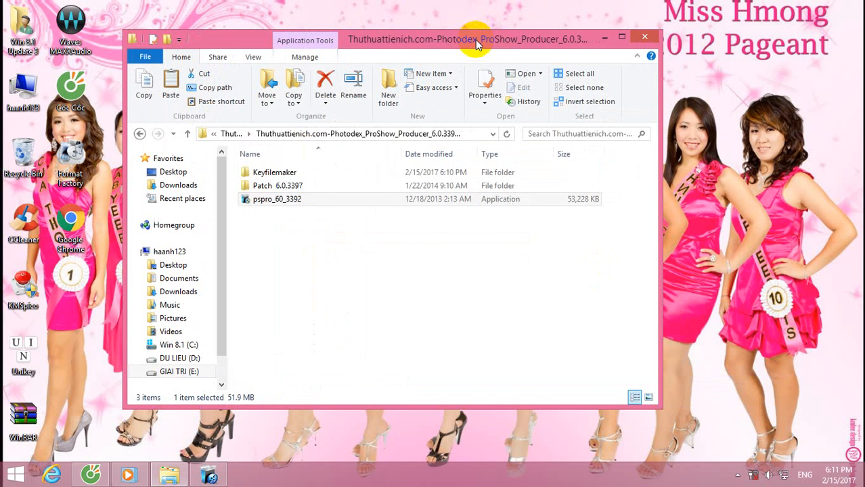
drag(468, 37, 633, 33)
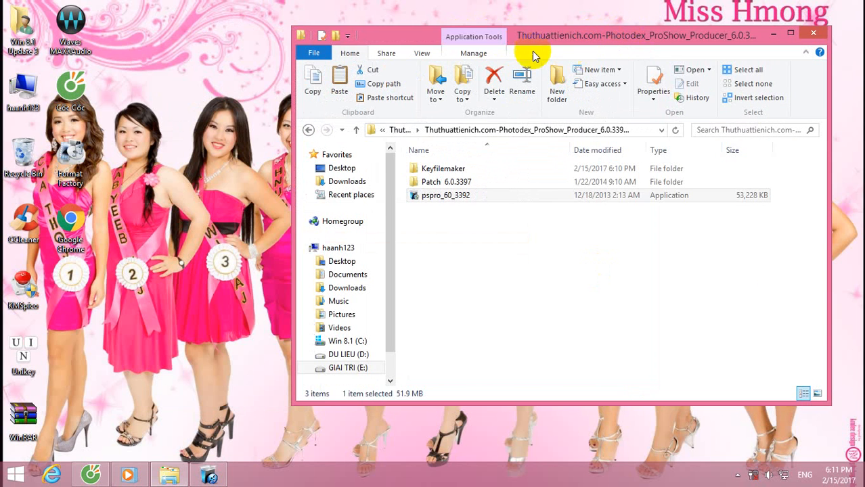
drag(530, 35, 478, 26)
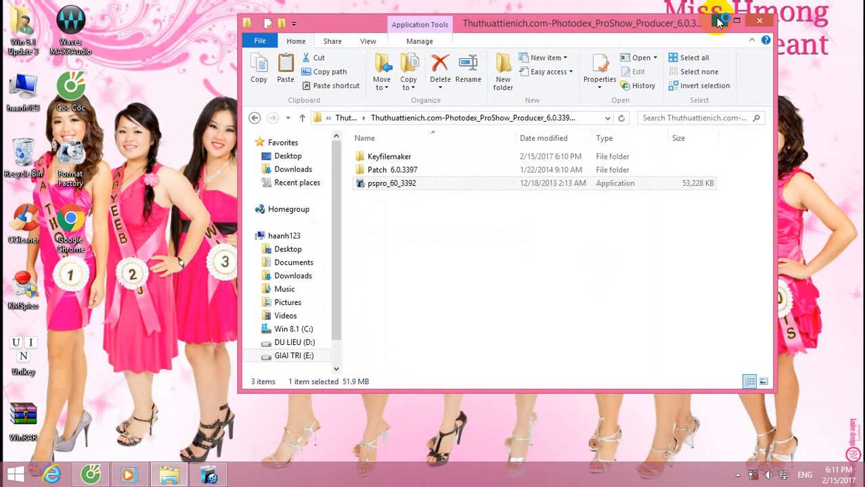
click(469, 255)
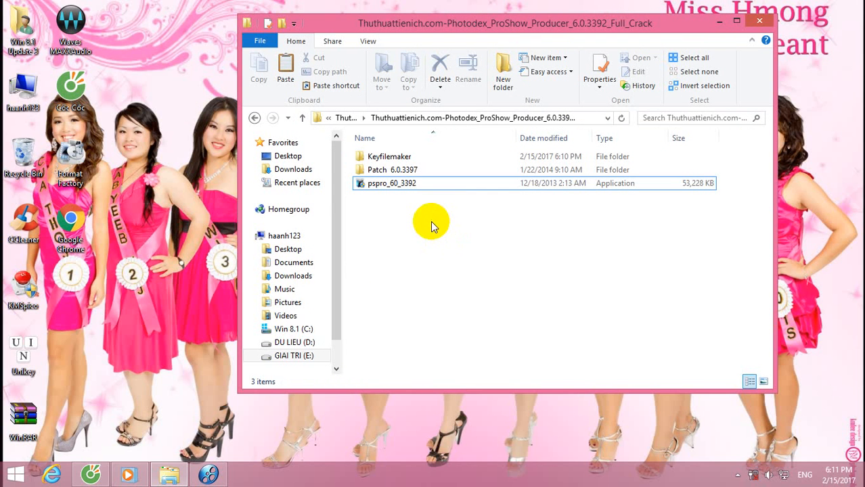
right_click(431, 220)
click(463, 263)
right_click(447, 236)
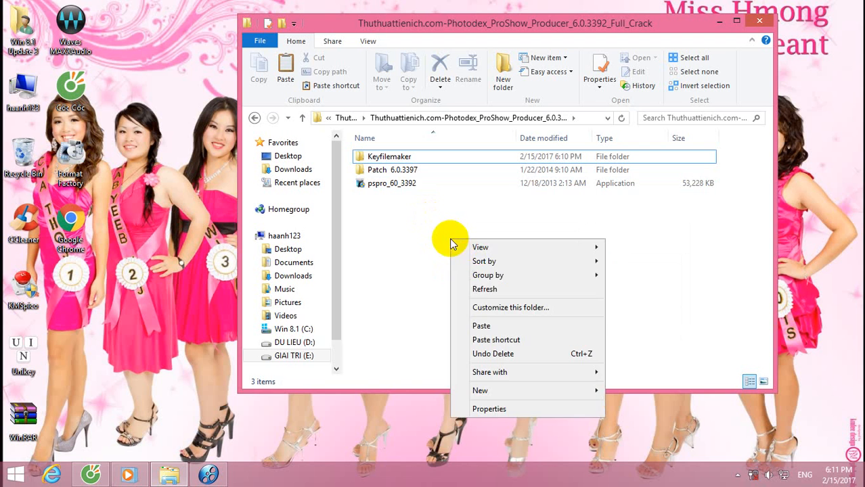
click(473, 287)
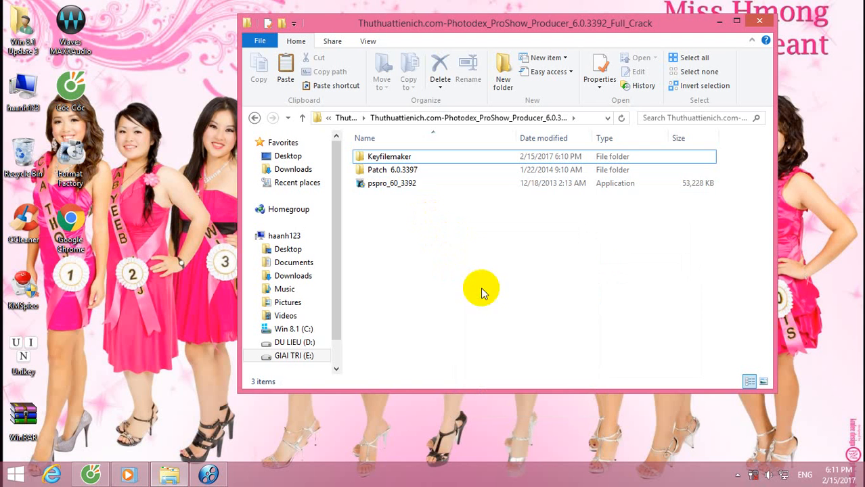
Step: Try to run the pspro_60_3392 installer a second time and dismiss its error dialogs
click(400, 185)
double_click(400, 185)
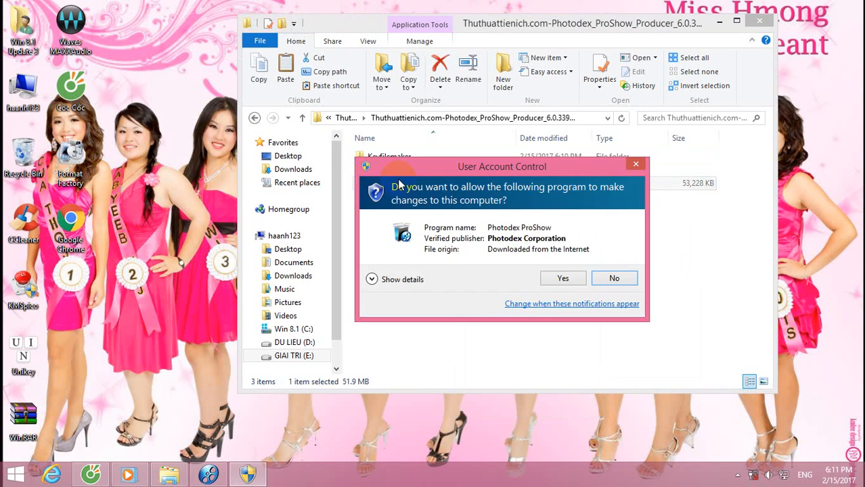
click(551, 280)
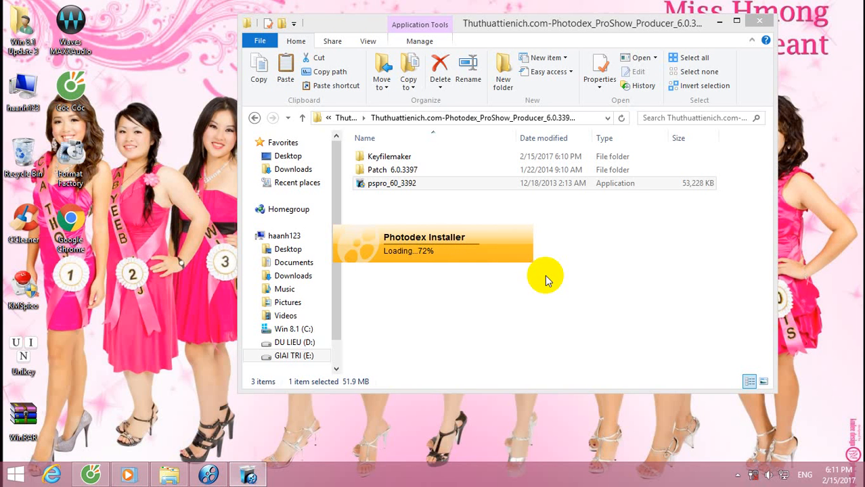
mouse_move(209, 477)
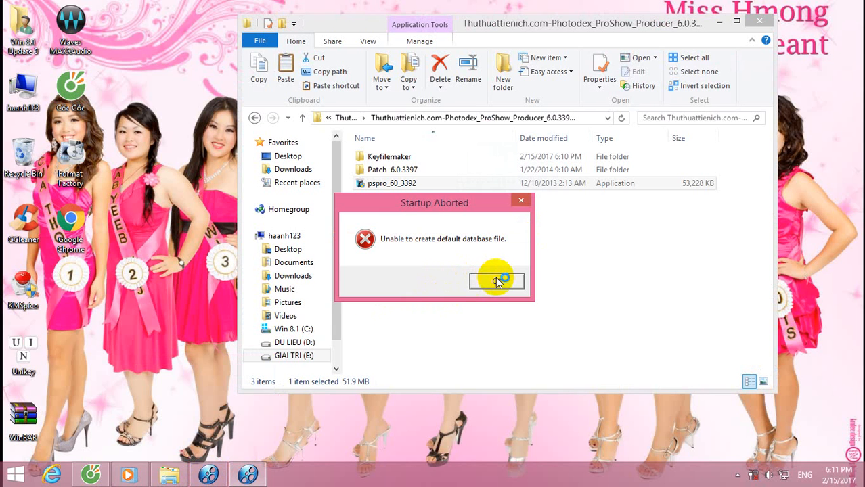
click(504, 287)
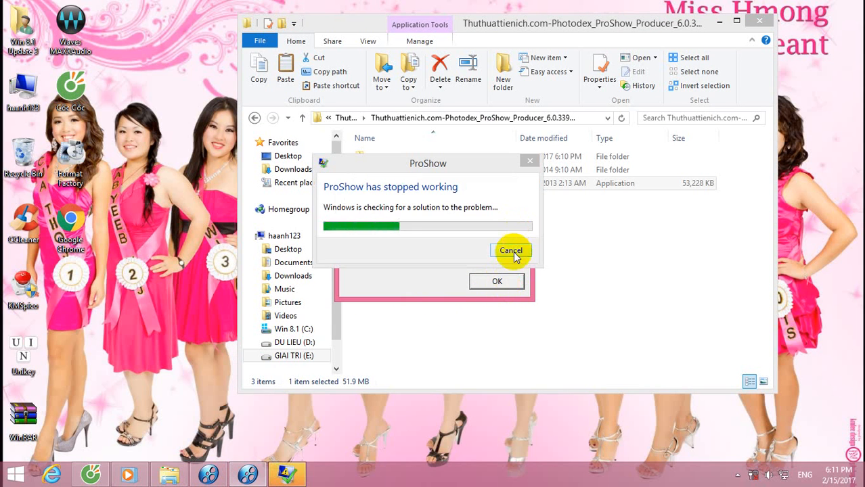
click(517, 248)
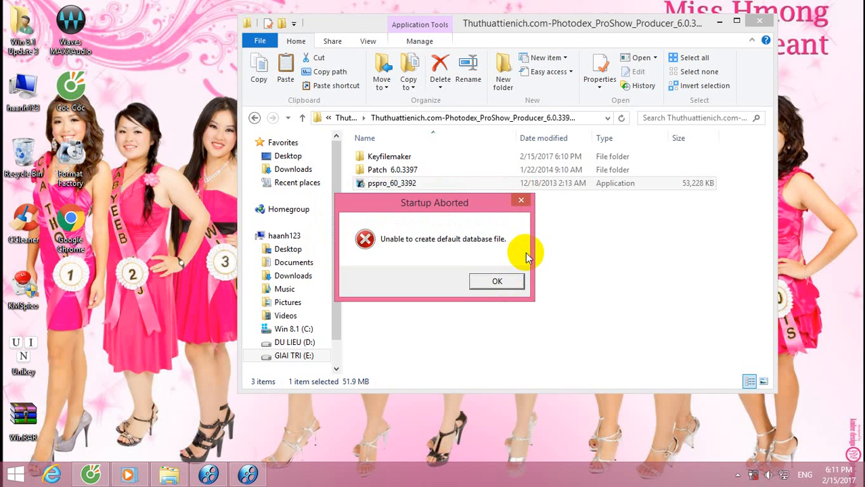
click(521, 200)
Step: Install ProShow Producer 6.0 in C:\Program Files (x86)\Photodex\ProShow Producer with all shortcut options enabled, and exit the setup
double_click(391, 182)
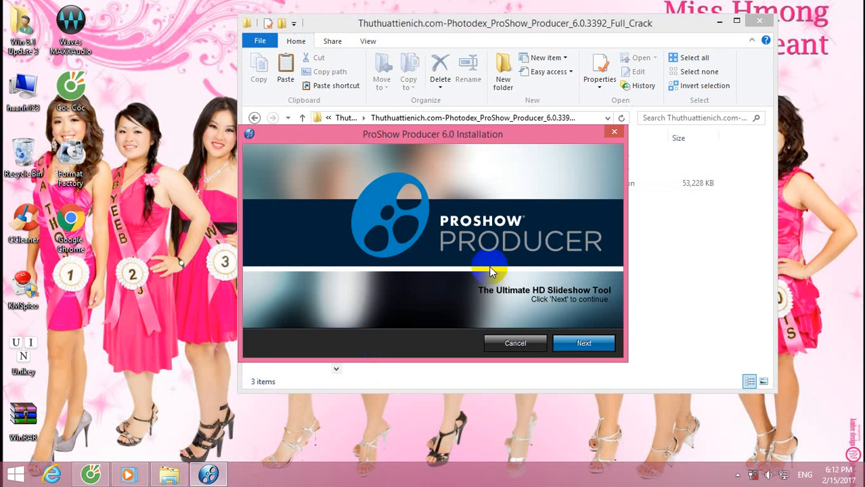
click(587, 342)
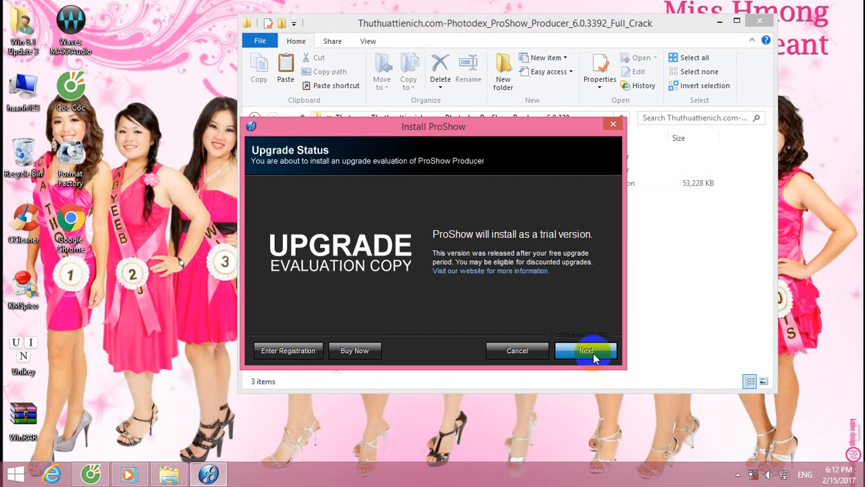
click(592, 352)
click(589, 349)
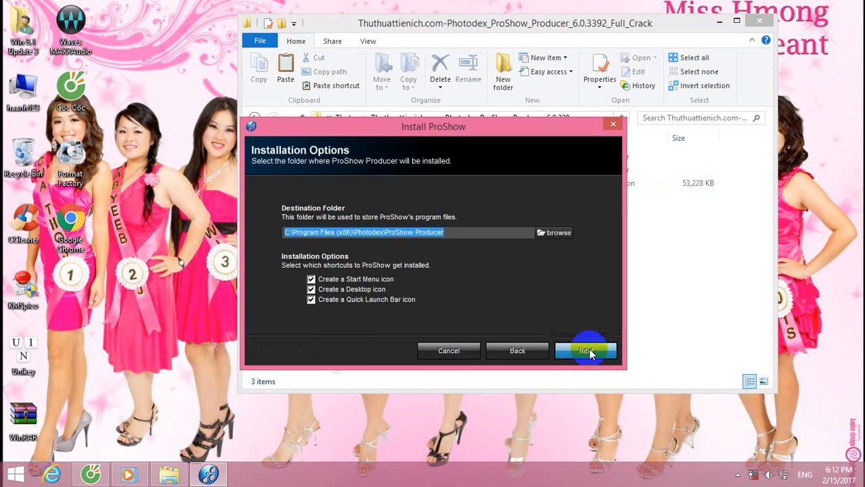
click(589, 349)
click(588, 348)
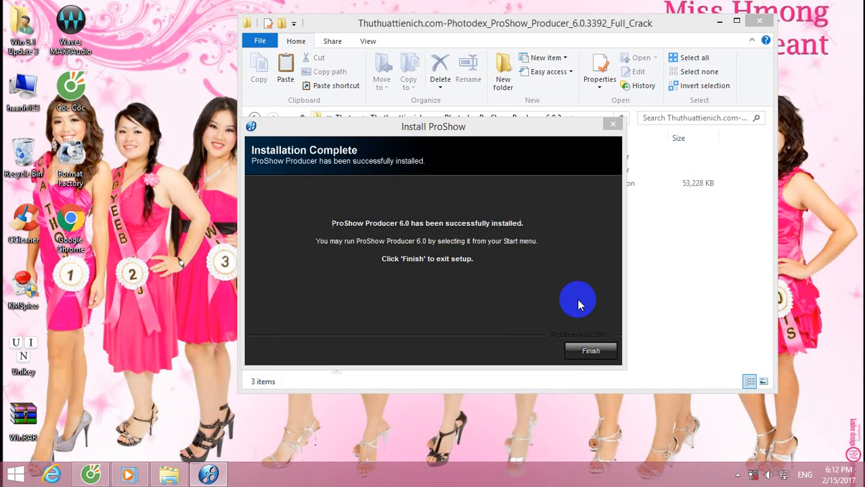
click(595, 357)
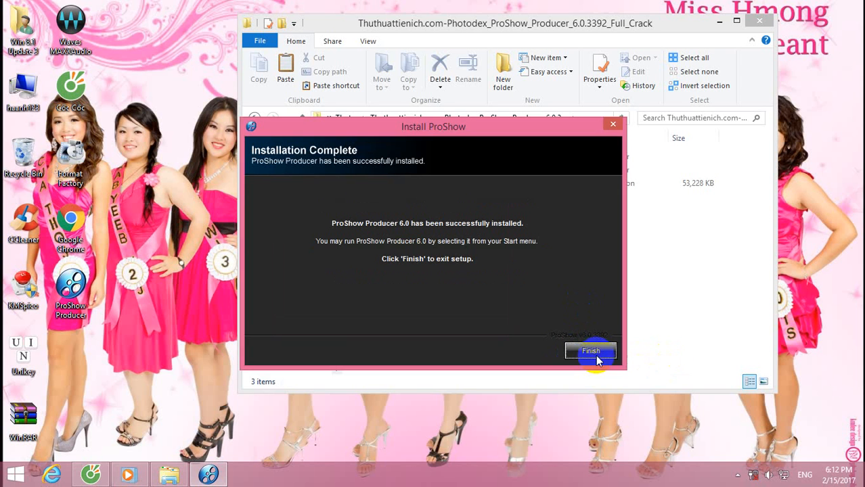
click(532, 305)
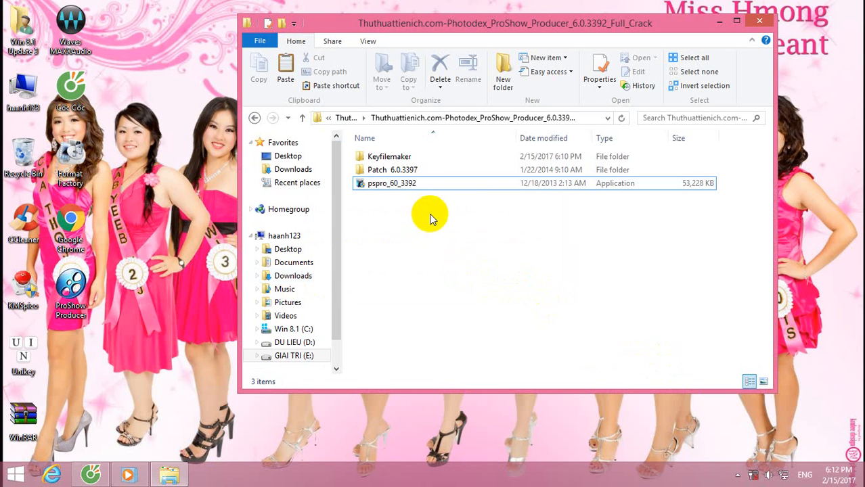
Step: Refresh the extracted installer folder and open its Patch 6.0.3397 subfolder
right_click(429, 217)
click(493, 268)
right_click(449, 220)
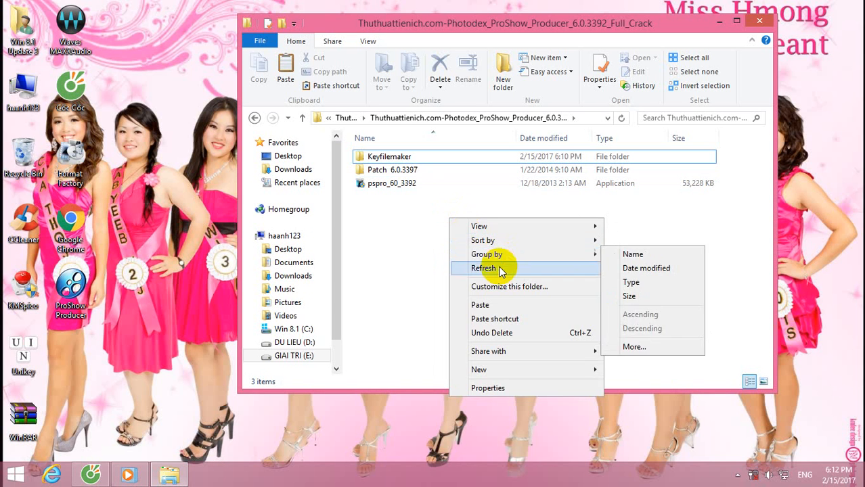
click(493, 268)
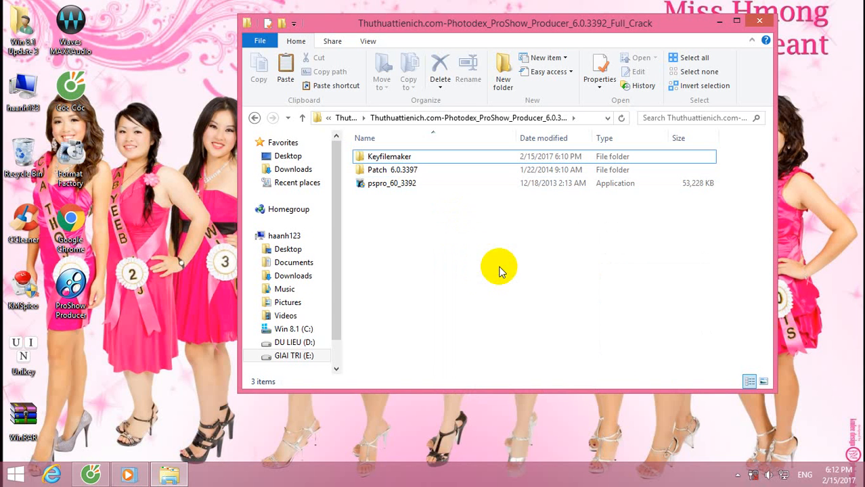
click(401, 172)
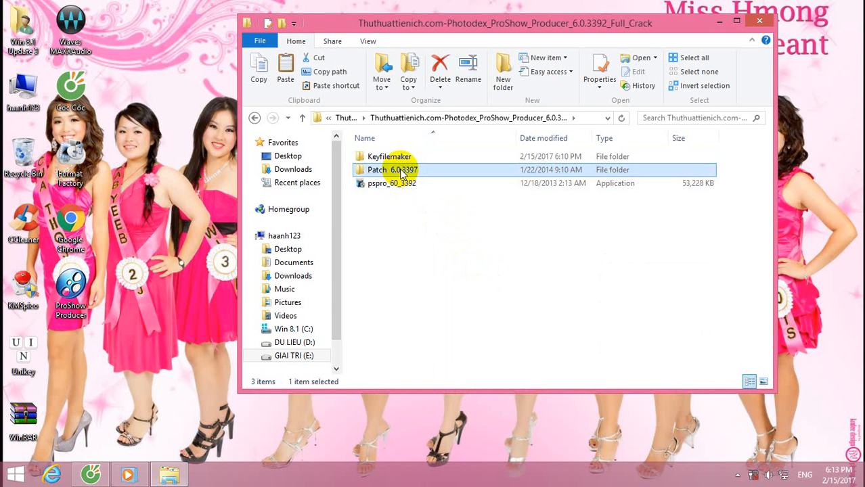
double_click(401, 171)
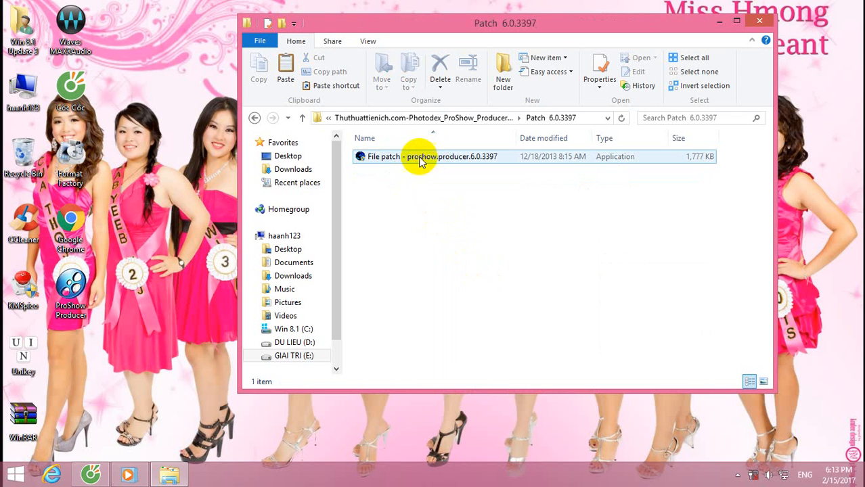
Step: Create a new text document on the desktop and open it in Notepad
right_click(163, 86)
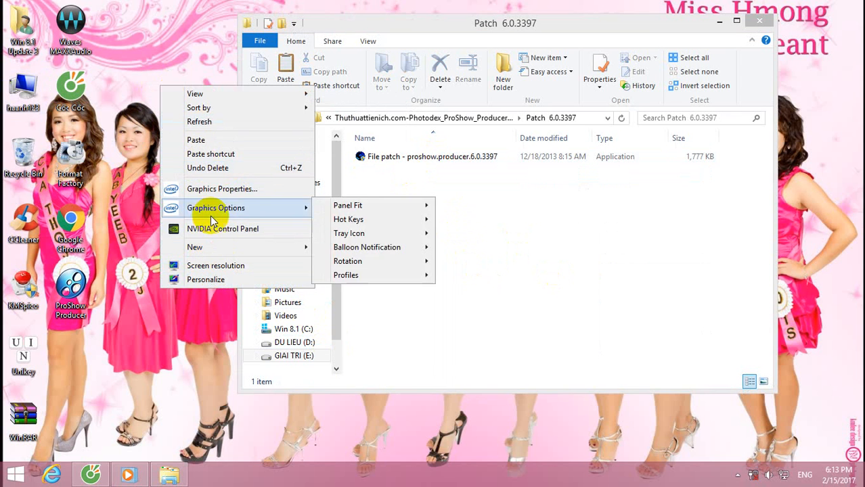
mouse_move(267, 245)
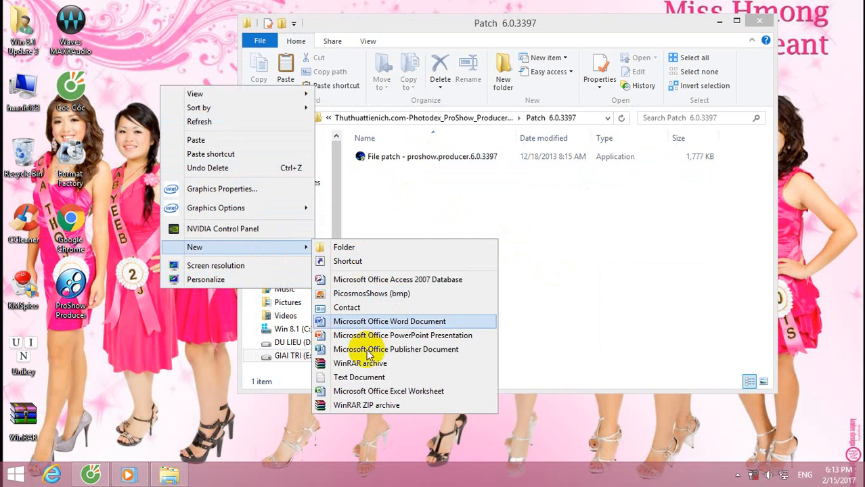
click(358, 378)
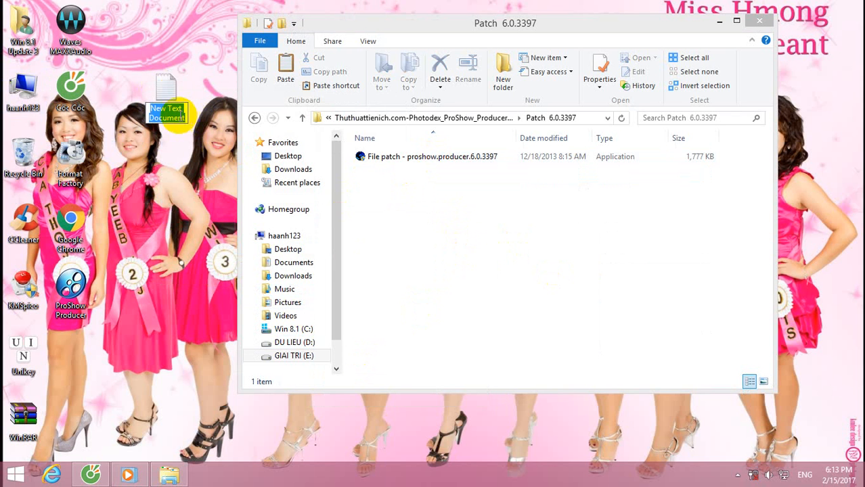
right_click(166, 78)
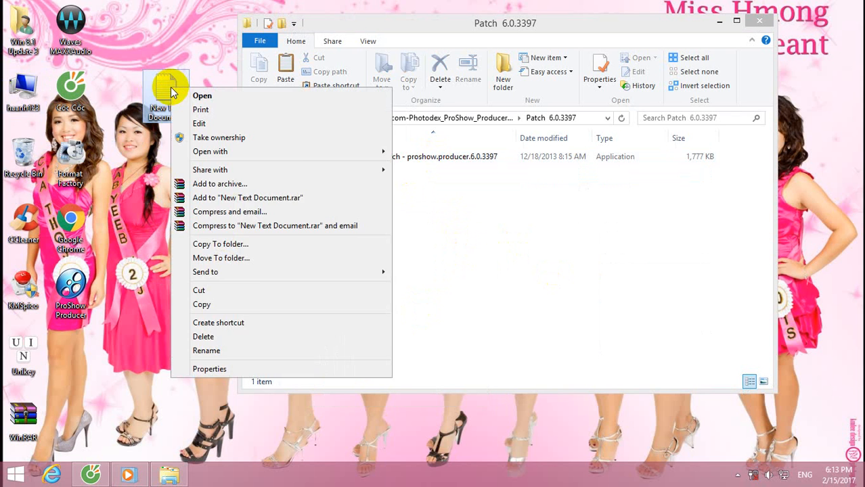
double_click(166, 78)
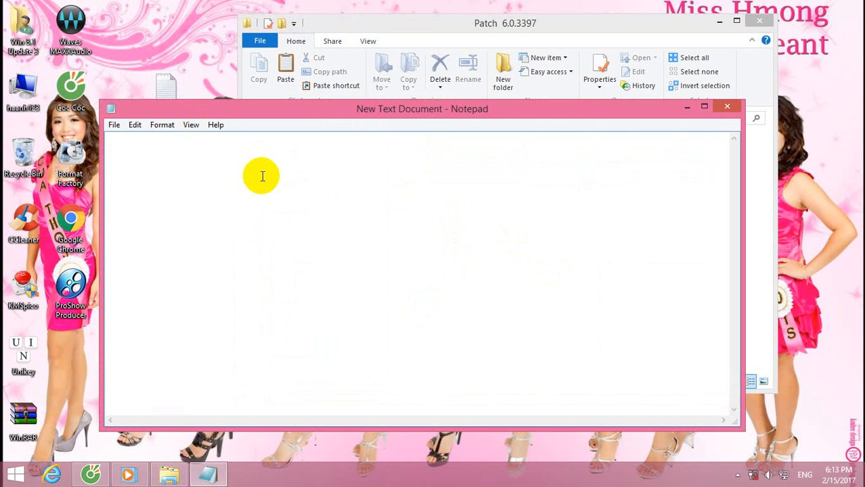
Step: Write the note "No Yog Crak nawb" in the blank text document
text(No )
text(Yog )
text(Cac)
text(k nawb)
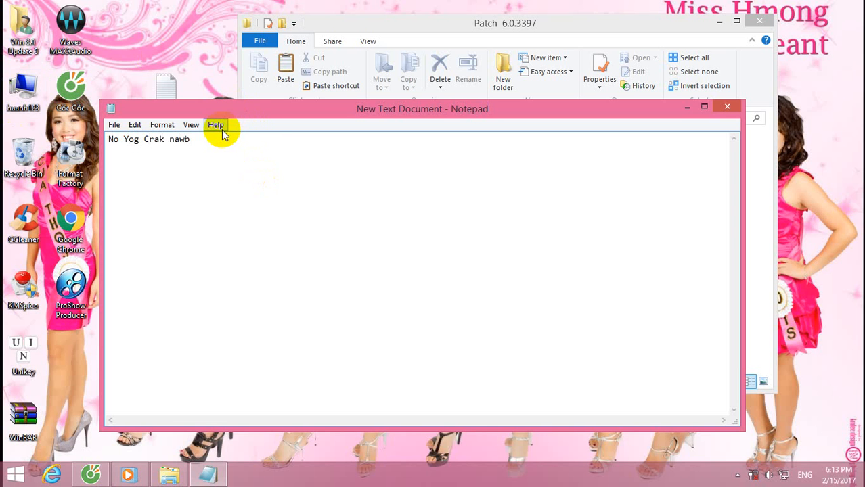
Step: Minimise the note and copy the application "File patch - proshow.producer.6.0.3397" from the Patch 6.0.3397 folder
click(687, 106)
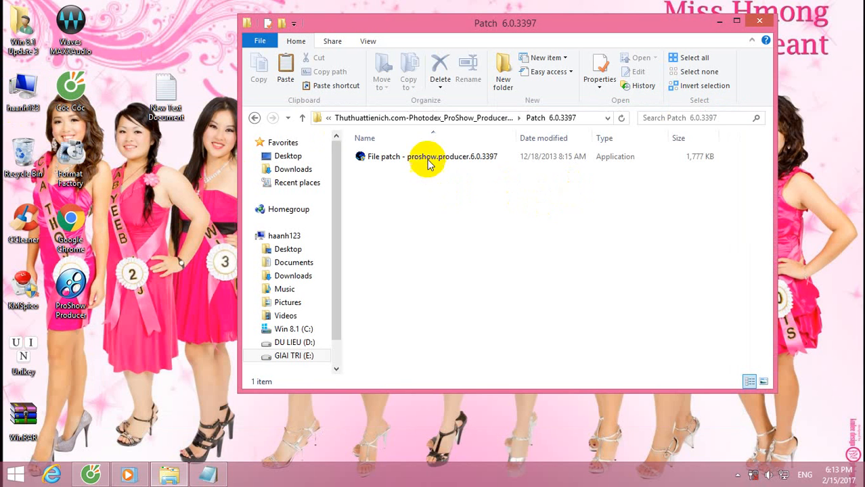
click(445, 157)
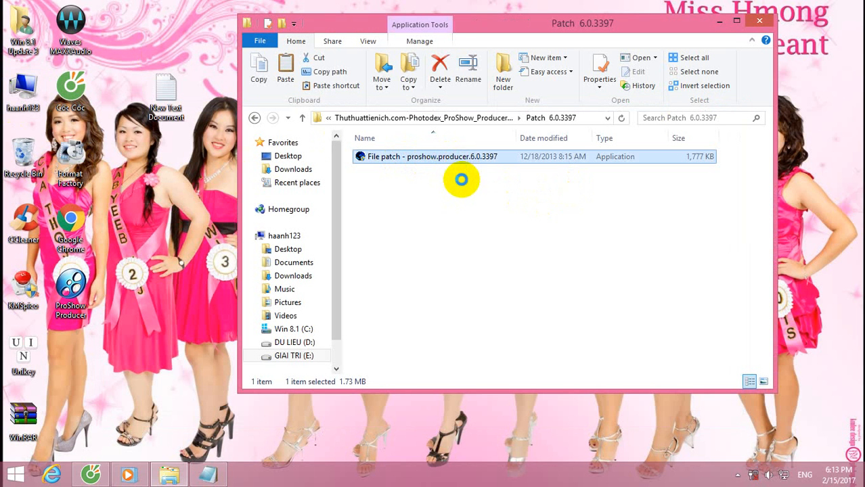
right_click(461, 179)
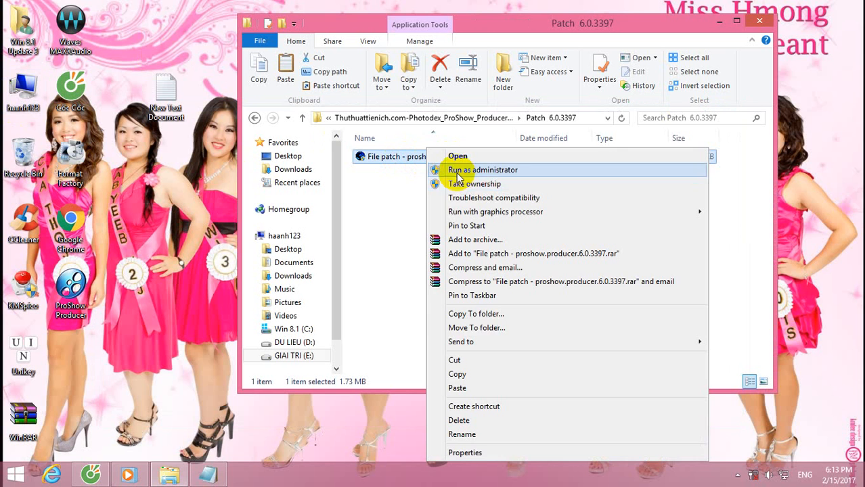
click(458, 374)
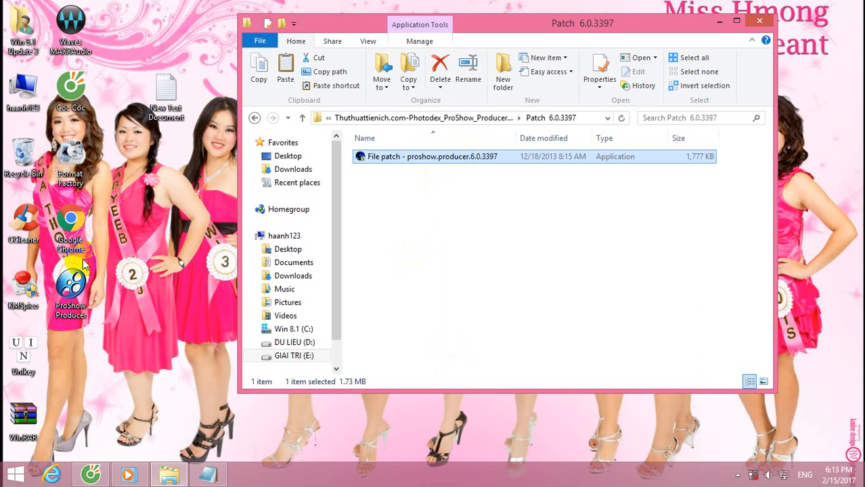
Step: Open the ProShow Producer installation folder through the properties of its desktop shortcut
click(67, 292)
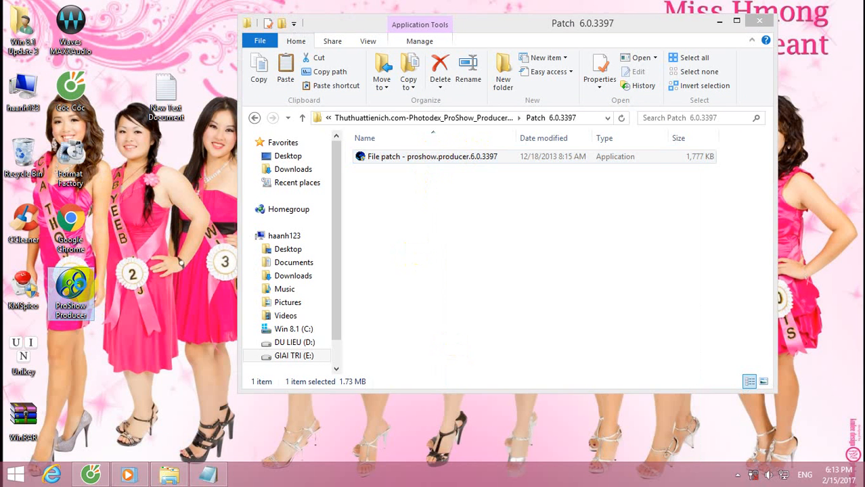
right_click(74, 289)
click(126, 452)
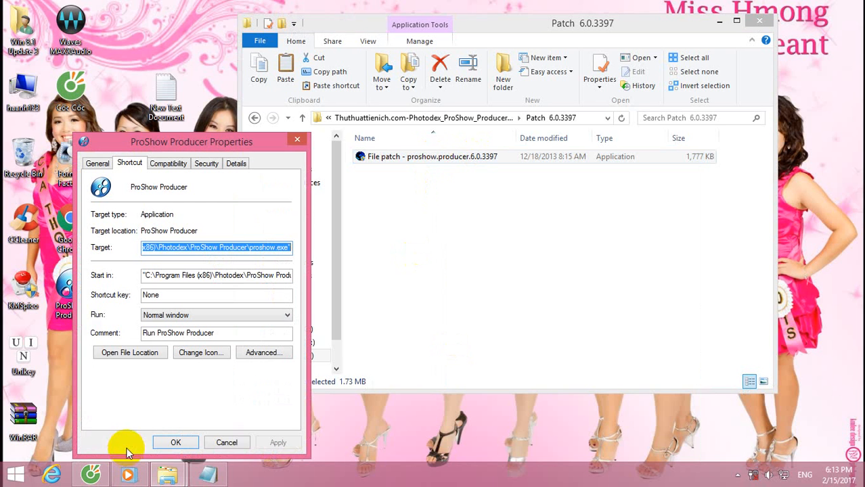
click(137, 357)
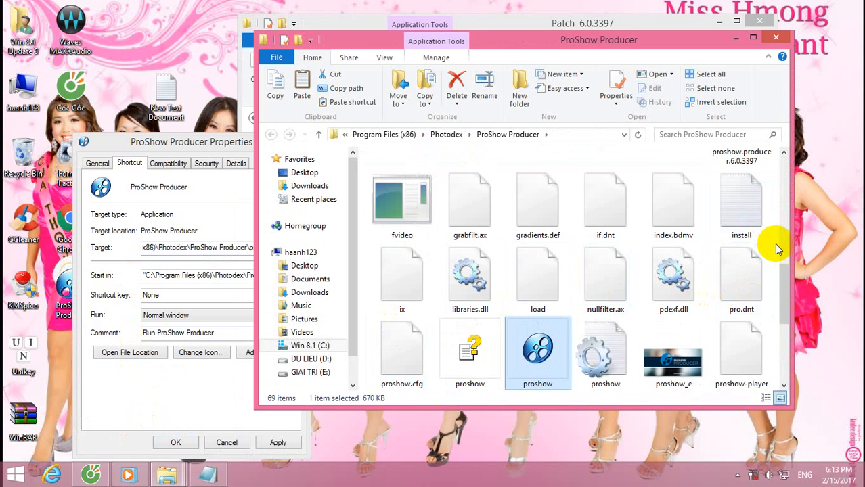
Step: Paste the copied patch file into the ProShow Producer installation folder, replacing the file of the same name
right_click(775, 245)
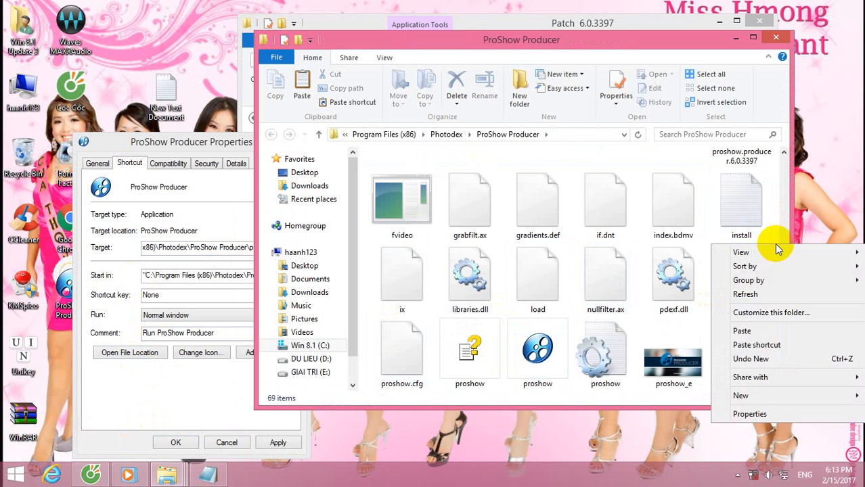
click(756, 332)
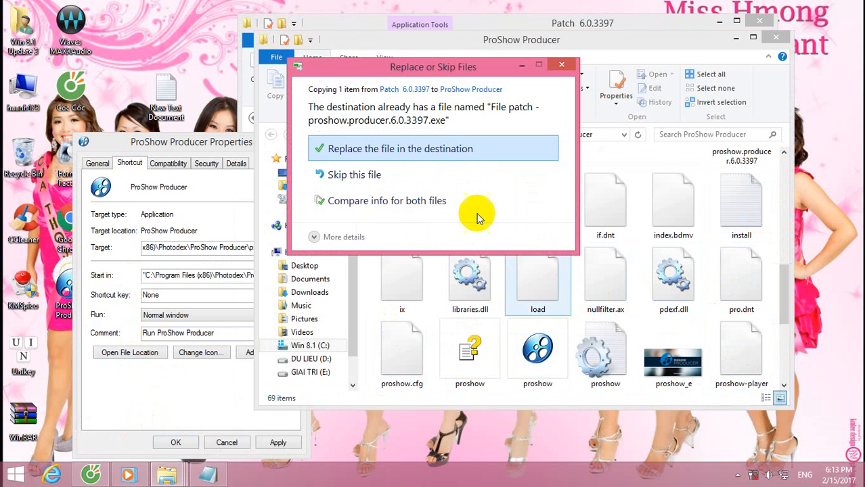
click(389, 153)
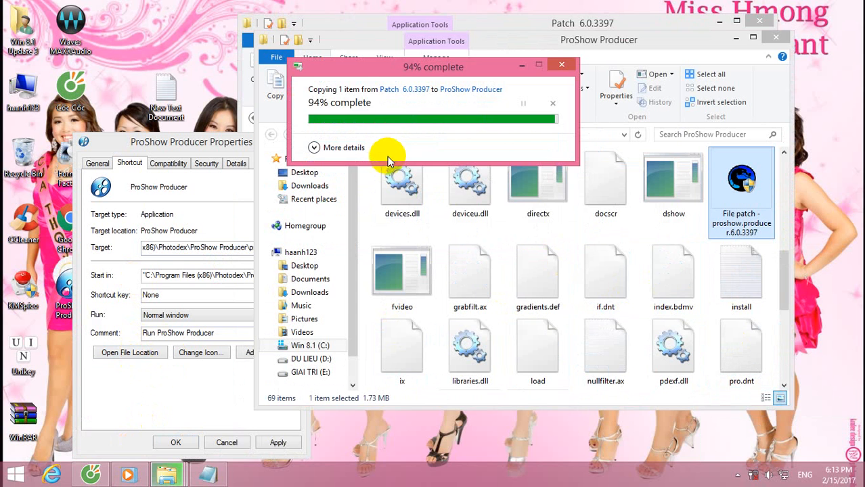
Step: Run the pasted patch file from the installation folder, allow it to make changes, and apply the patch
double_click(740, 196)
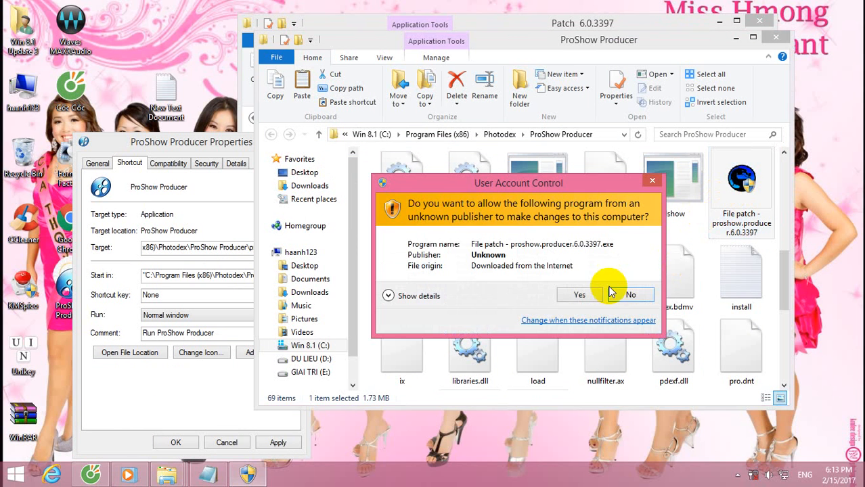
click(580, 297)
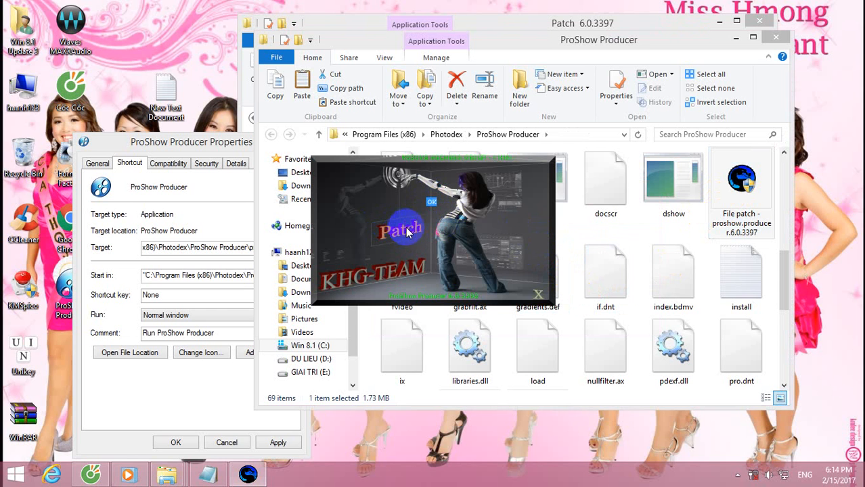
click(430, 205)
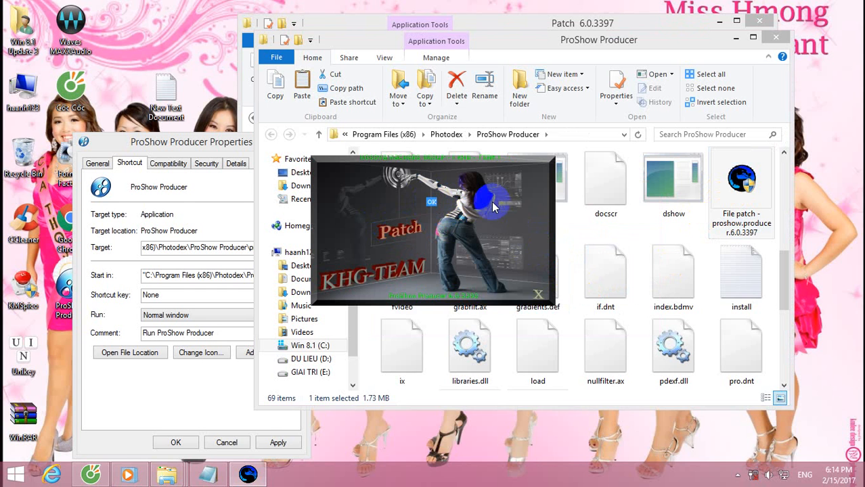
Step: Dismiss the harmful-software alert without applying its recommended action, and close the patcher, both folder windows and the shortcut's properties
click(847, 214)
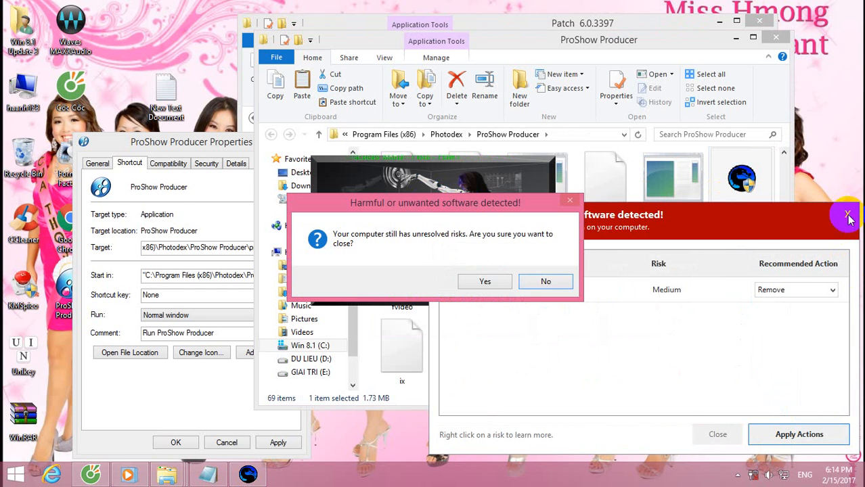
click(485, 283)
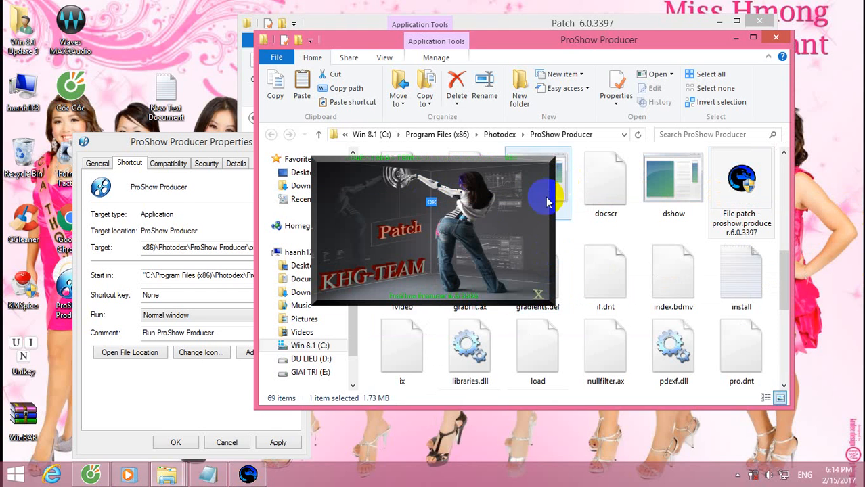
click(538, 297)
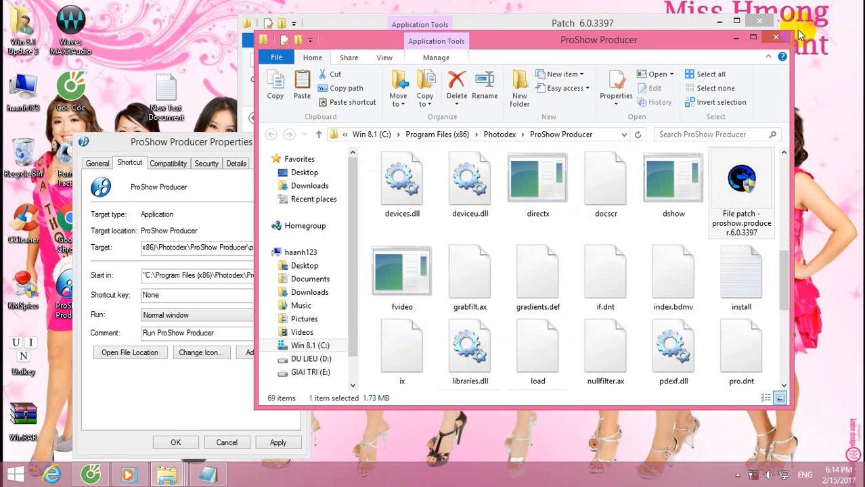
click(775, 37)
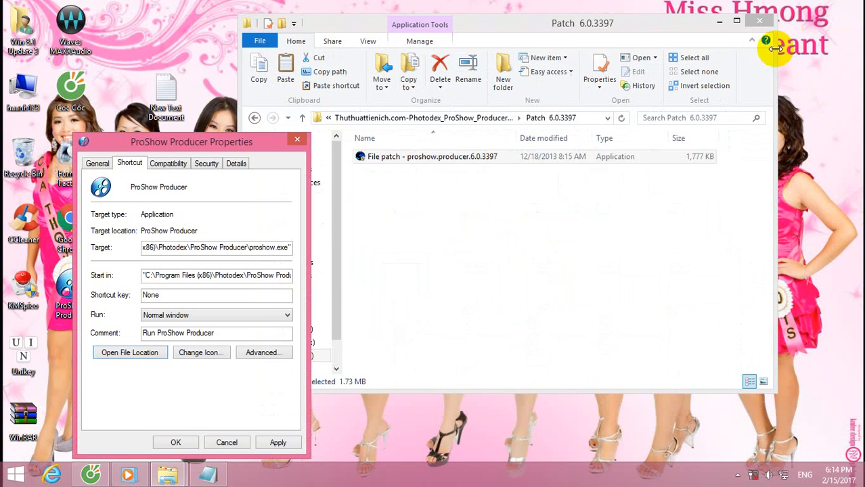
click(297, 140)
click(760, 21)
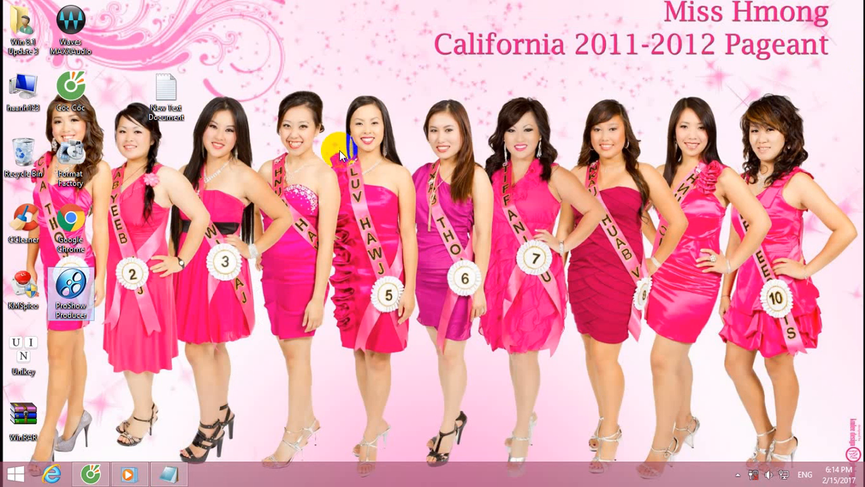
Step: Test ProShow Producer by playing a slide made from 02_menu-daylight.jpg, and exit without saving the show
double_click(72, 291)
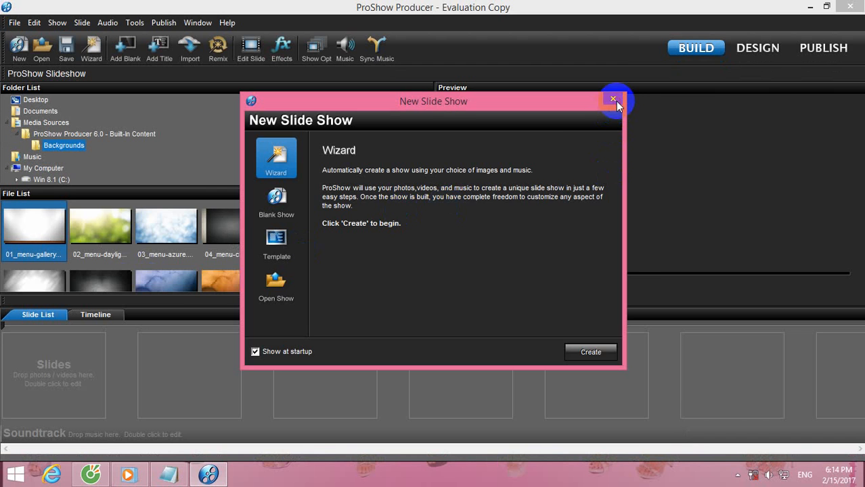
click(614, 99)
drag(97, 226, 46, 381)
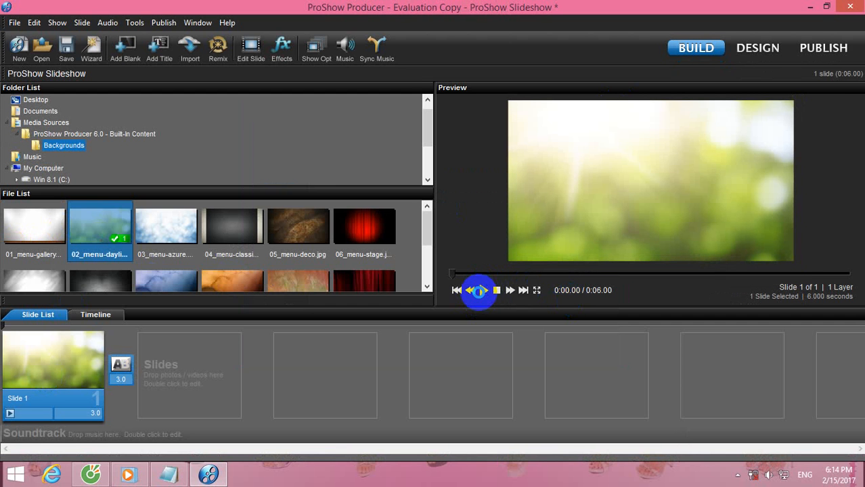
click(479, 291)
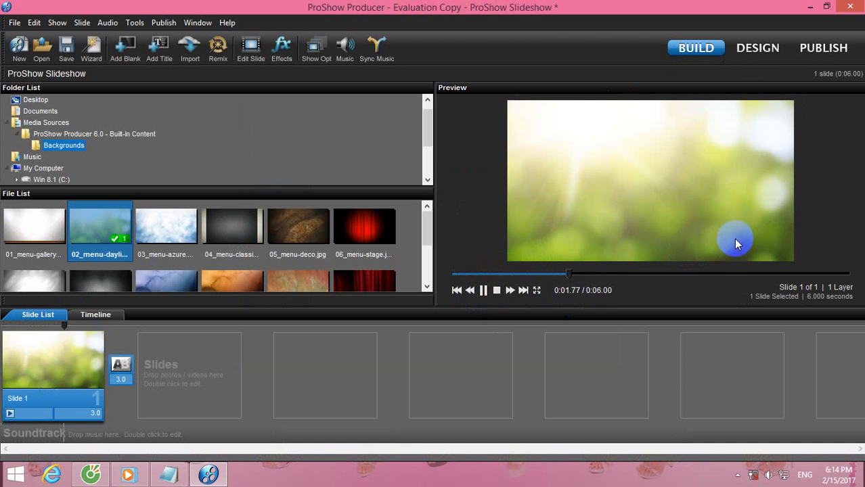
click(853, 8)
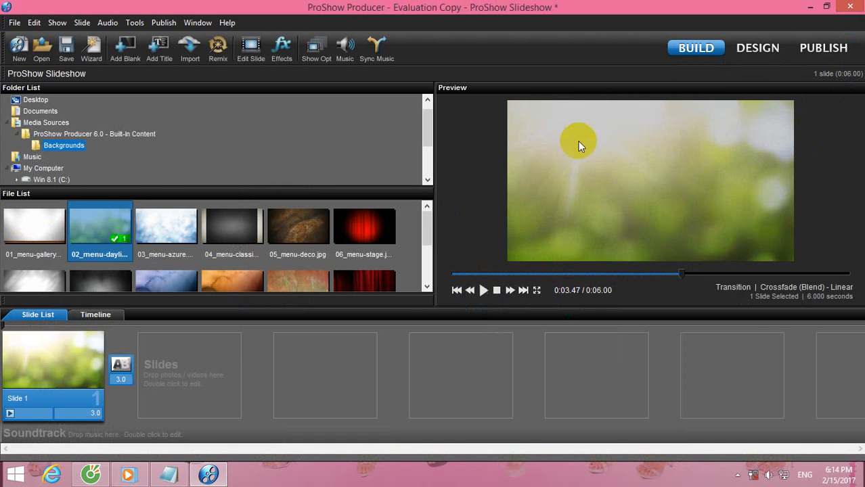
click(467, 292)
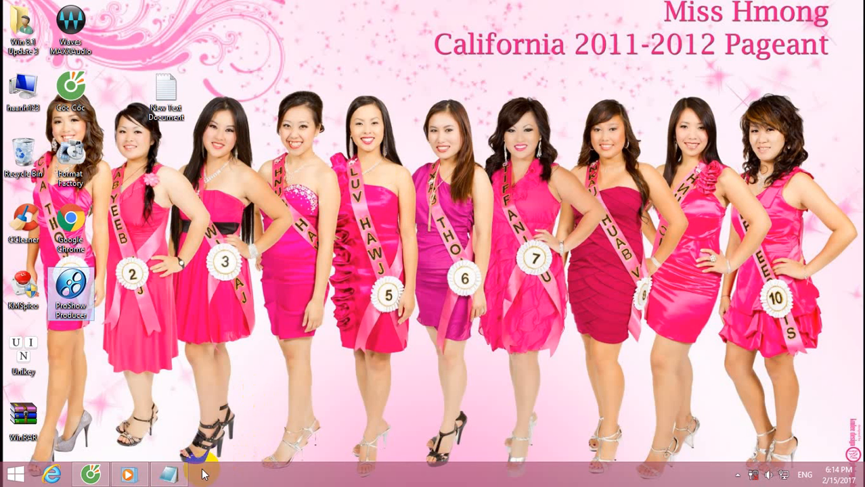
Step: Add the line "Tau lawm . Yog leej twg xav cm nram qab kuv mam muab link dowloa . yooj yim heev . dowloa sai2 xwb. Thanks!" to the note
click(168, 474)
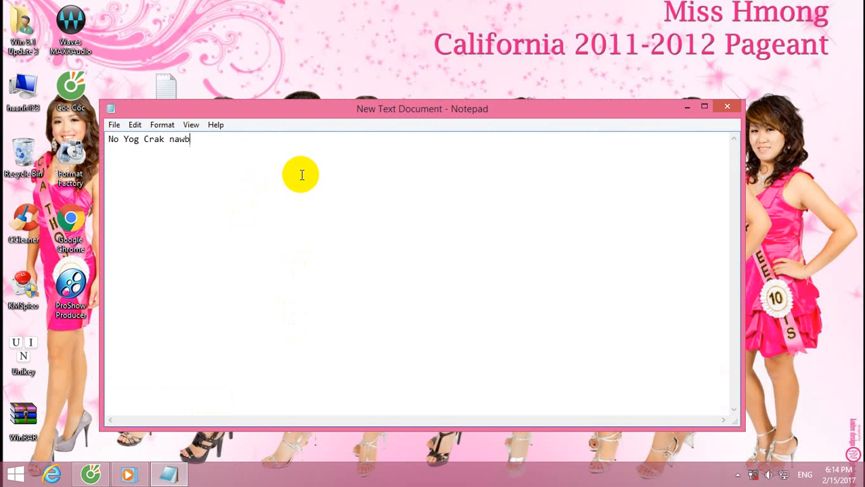
click(169, 126)
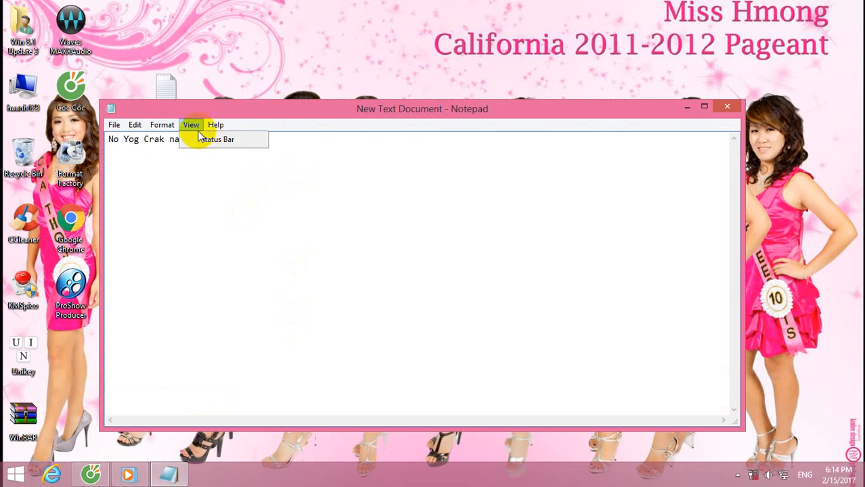
click(216, 129)
click(216, 129)
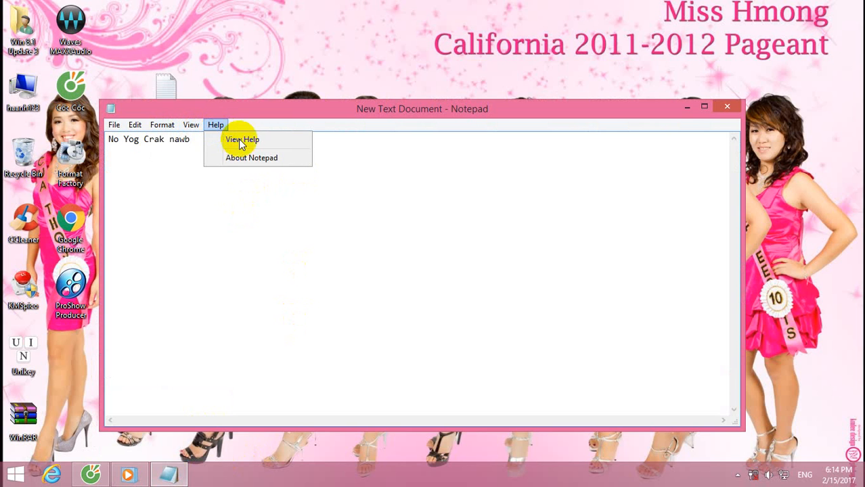
click(134, 126)
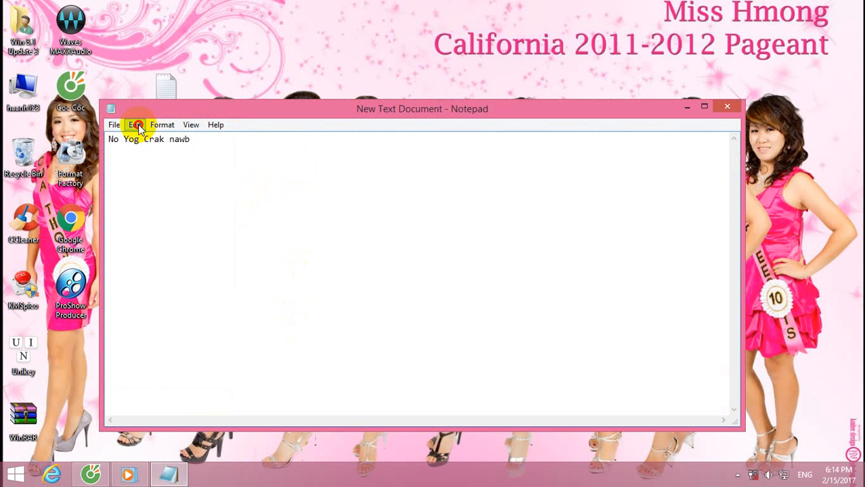
click(133, 128)
click(133, 127)
click(115, 125)
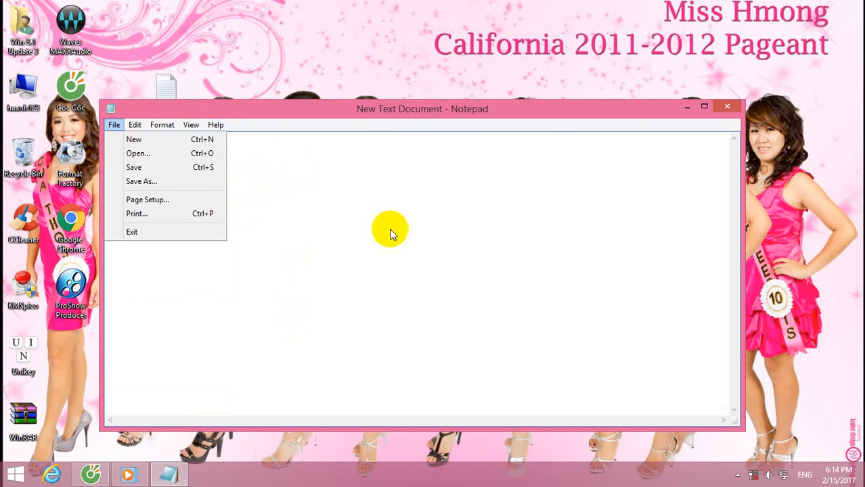
click(389, 232)
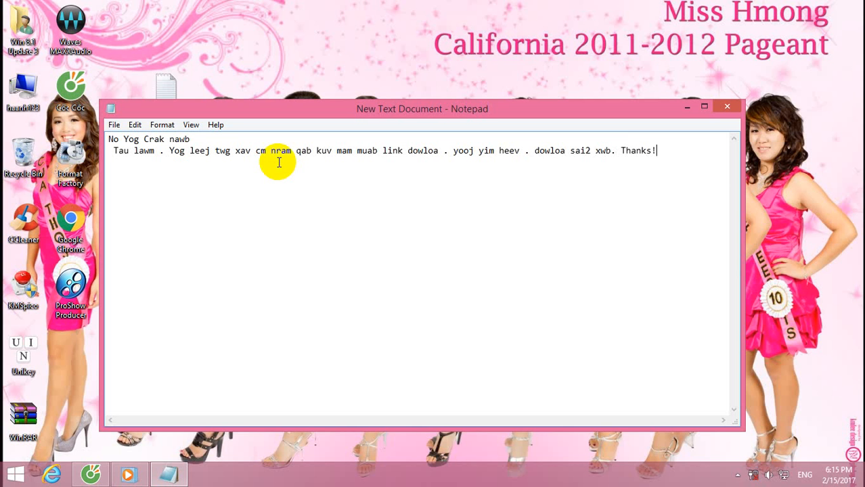
Step: Close the note without saving its changes and refresh the desktop
click(737, 106)
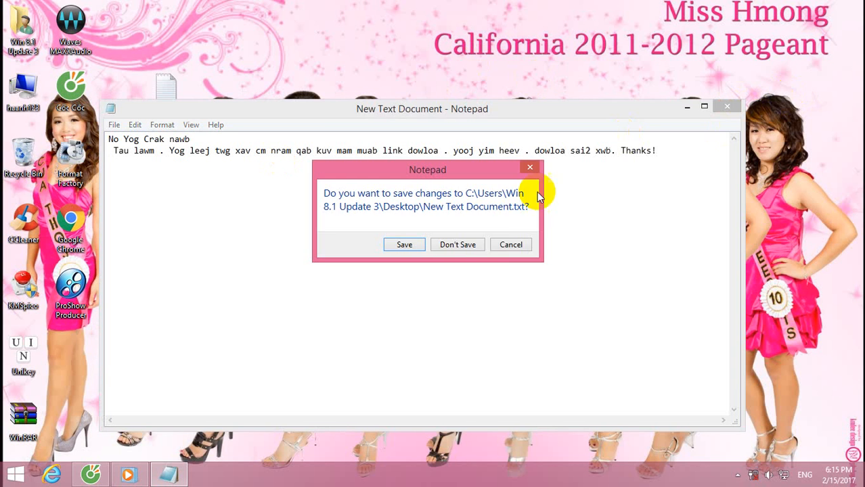
click(468, 248)
right_click(264, 103)
click(326, 135)
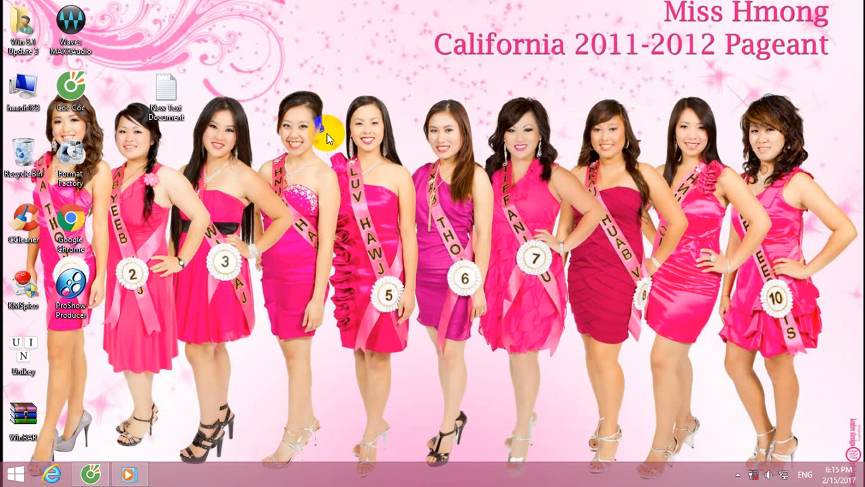
right_click(326, 133)
click(376, 166)
click(162, 100)
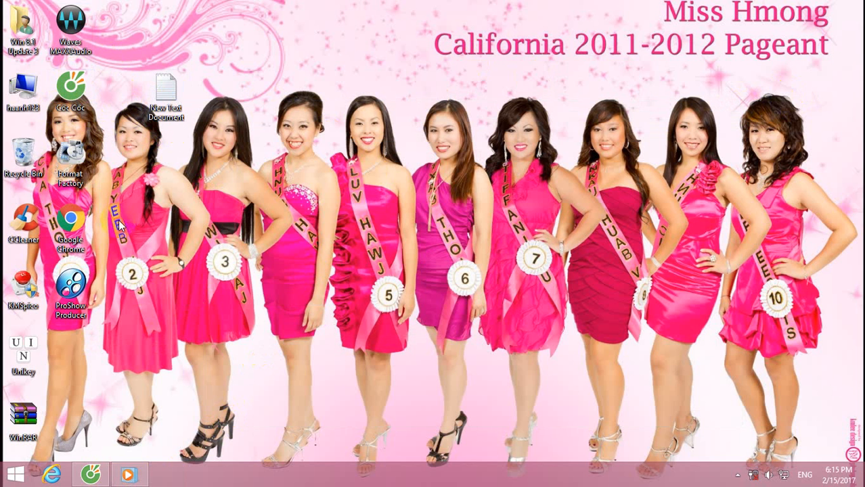
Step: Open ProShow Producer, dismiss the new-show dialog, and add 03_menu-azure.jpg plus six more built-in backgrounds as slides
click(81, 285)
double_click(81, 285)
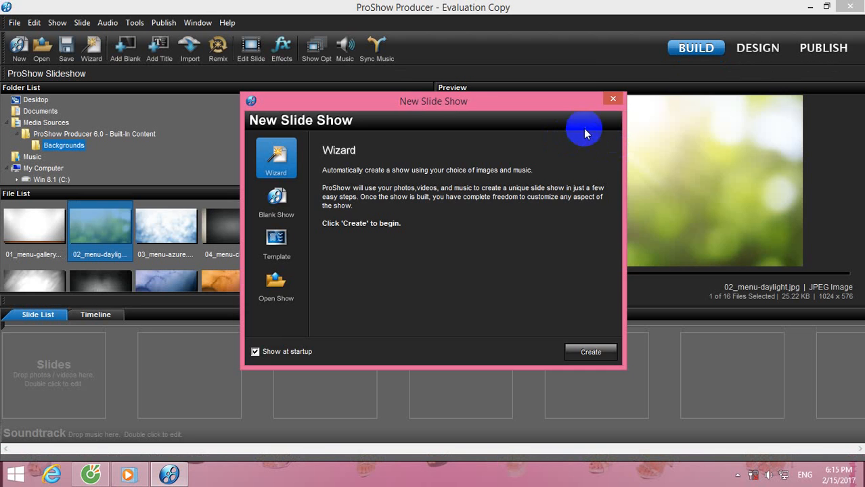
click(614, 95)
click(194, 252)
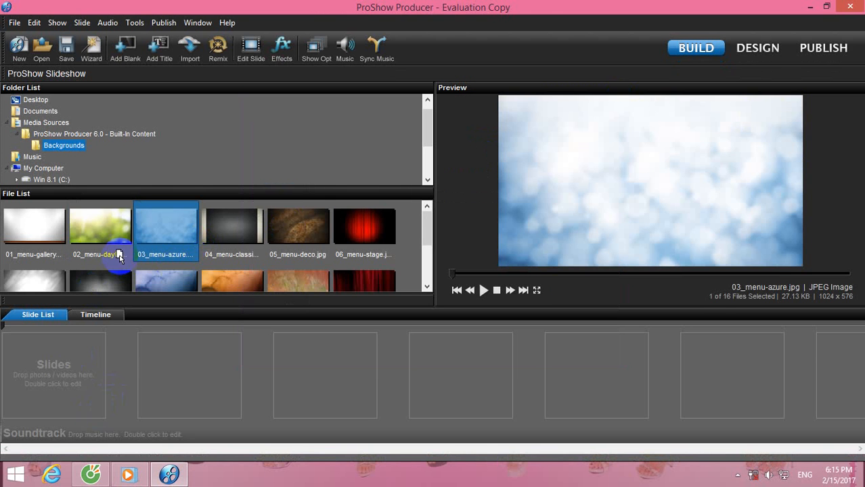
drag(162, 234, 68, 396)
drag(111, 235, 64, 366)
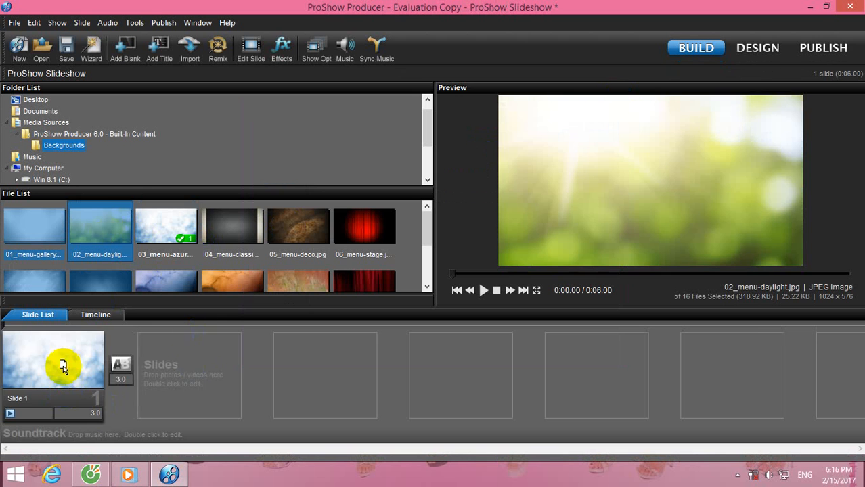
Step: Play the seven-slide show in the preview and look through the Design and Publish workspaces before returning to Build
click(482, 290)
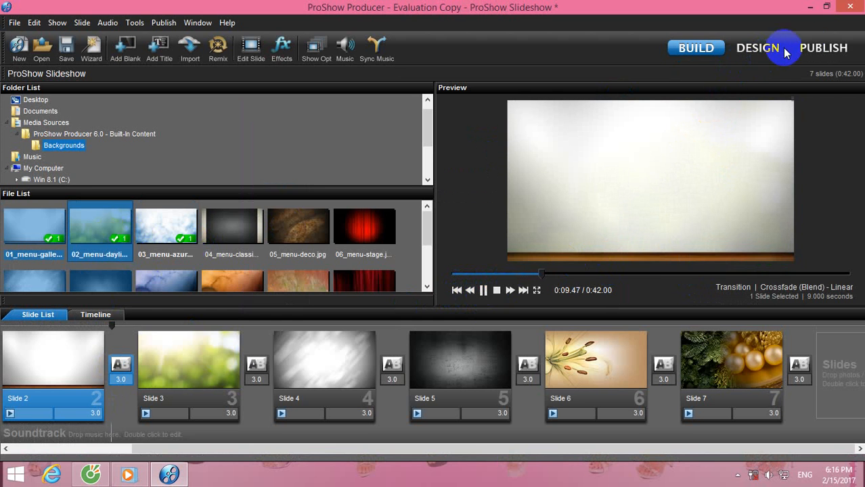
click(779, 51)
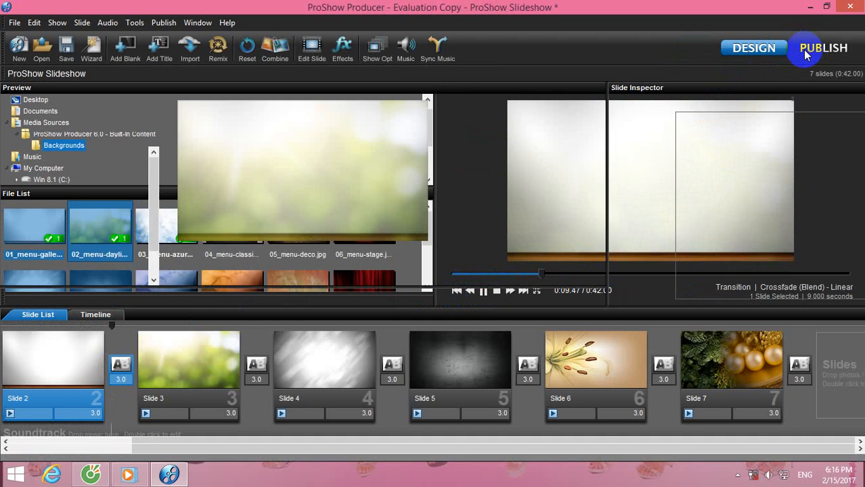
click(816, 51)
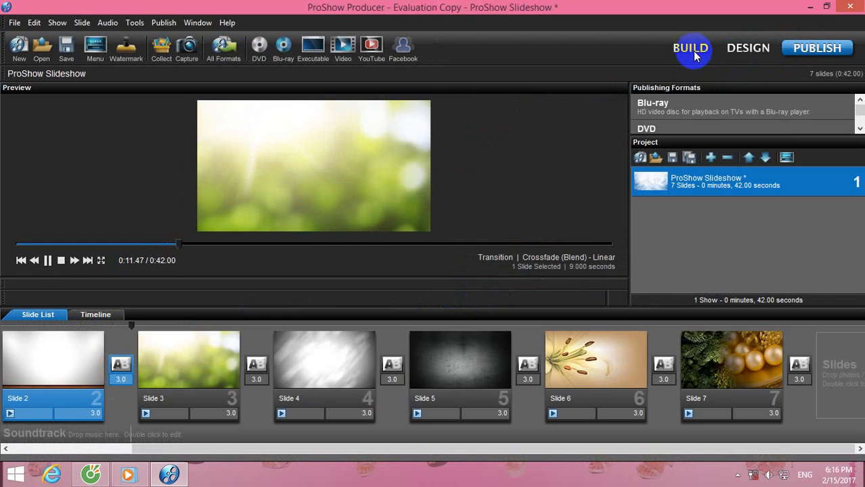
click(687, 51)
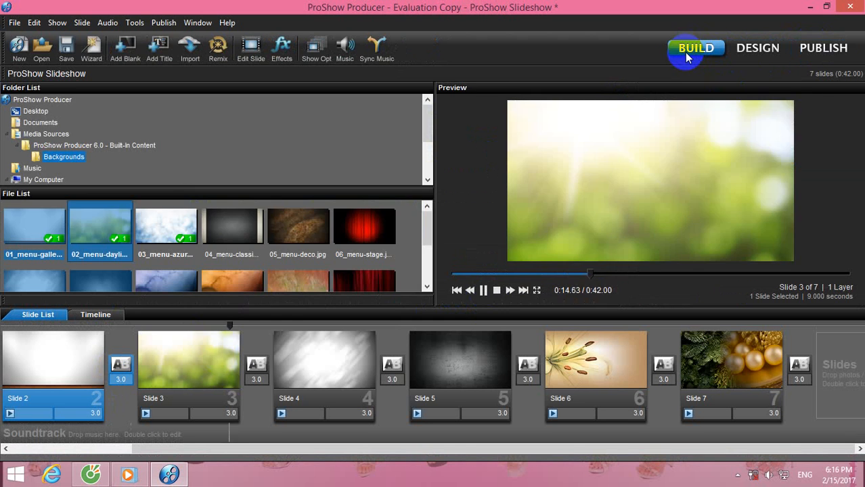
Step: Exit ProShow Producer without saving the test show and refresh the desktop
click(855, 7)
click(467, 297)
right_click(367, 113)
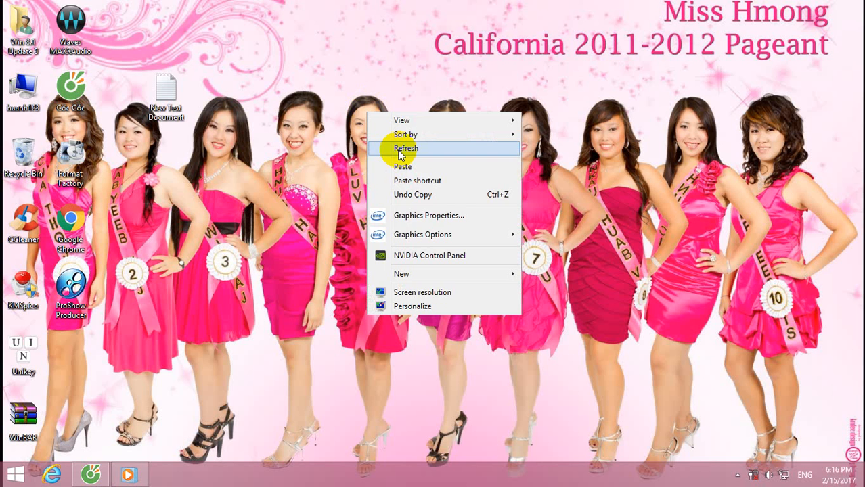
click(396, 147)
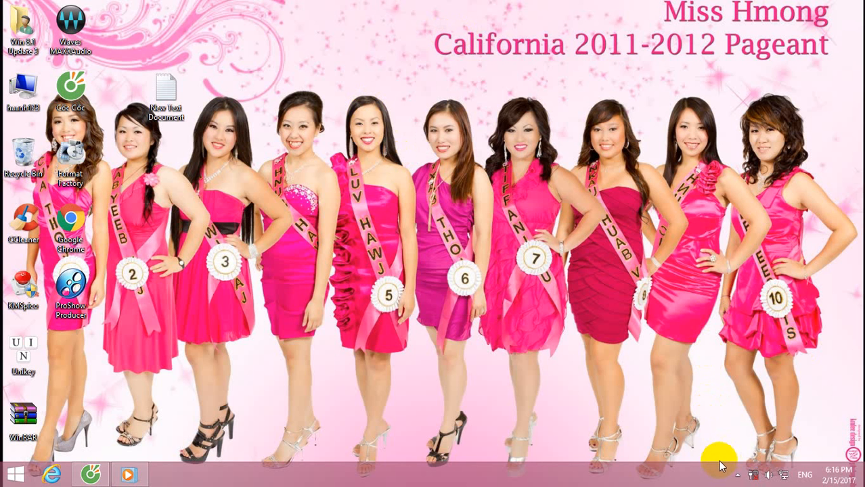